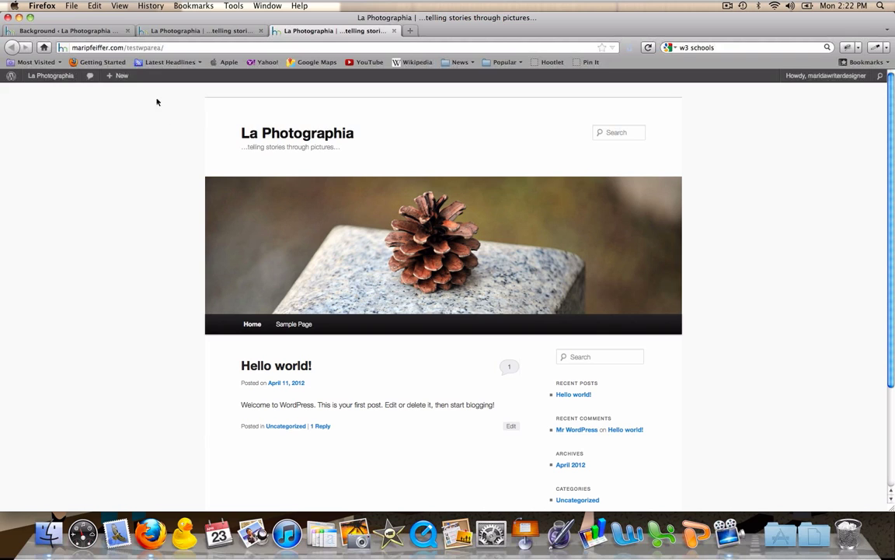
View the La Photographia front page with its dark scheme and vintage car header
{"action": "left_click", "coordinate": [208, 33]}
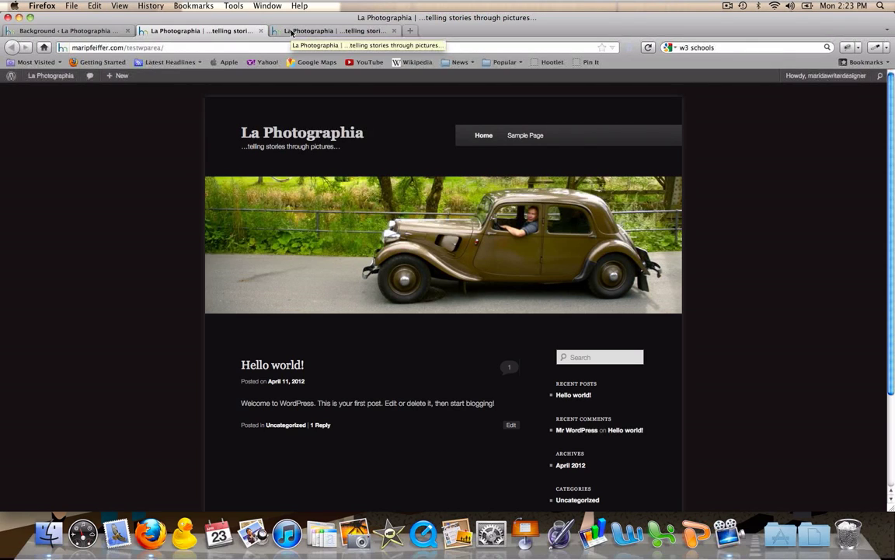
Save the child theme's dark scheme options, then look at the Background and Header settings
{"action": "left_click", "coordinate": [99, 32]}
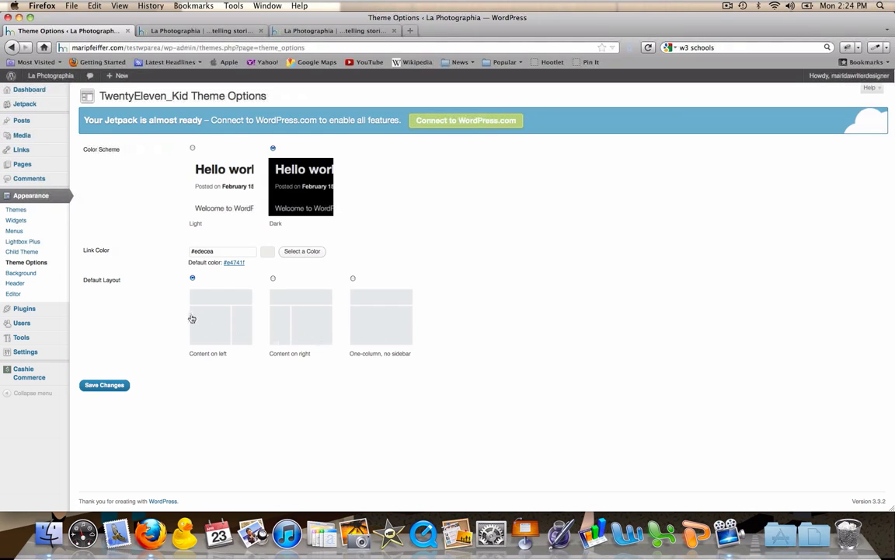
{"action": "left_click", "coordinate": [102, 393]}
{"action": "left_click", "coordinate": [23, 275]}
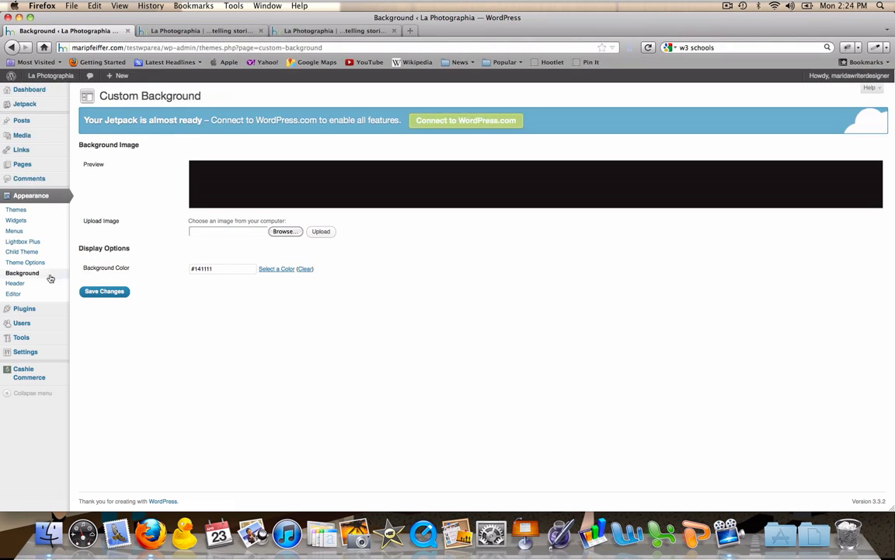
{"action": "left_click", "coordinate": [17, 285]}
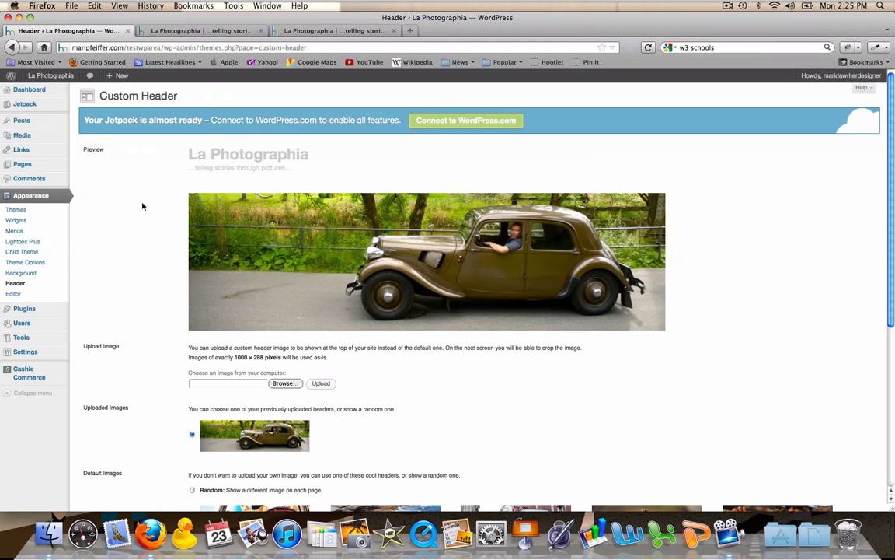
Look through the Custom Header settings page, then go back to the site's front-page tab
{"action": "scroll", "coordinate": [142, 207], "scroll_direction": "down", "scroll_amount": 2}
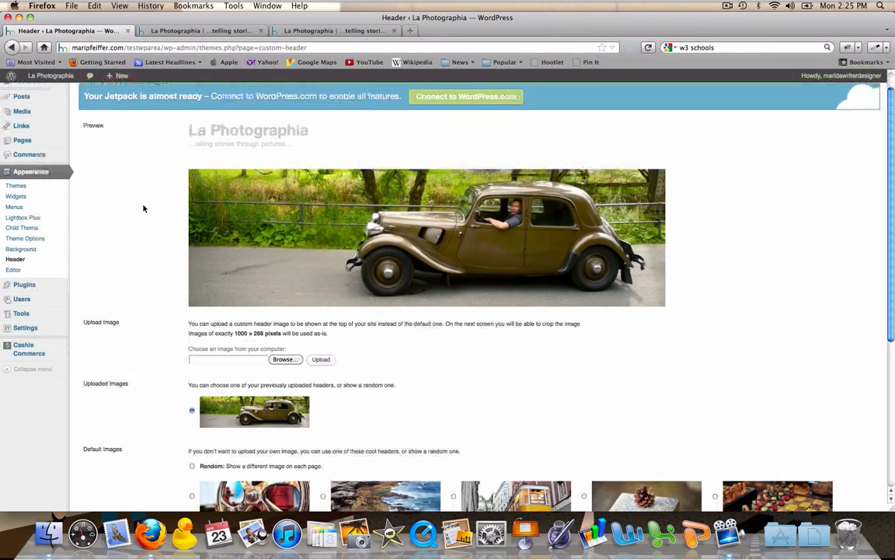
{"action": "scroll", "coordinate": [144, 206], "scroll_direction": "down", "scroll_amount": 1}
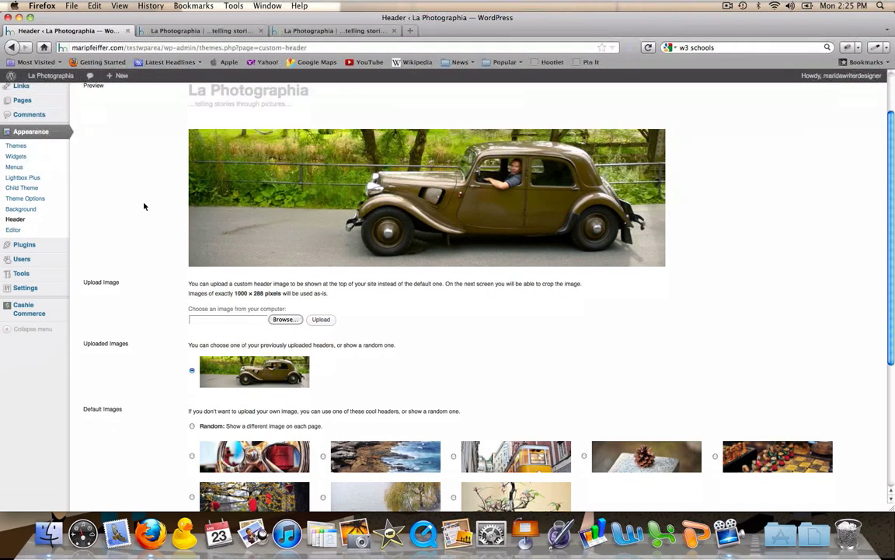
{"action": "scroll", "coordinate": [144, 207], "scroll_direction": "down", "scroll_amount": 1}
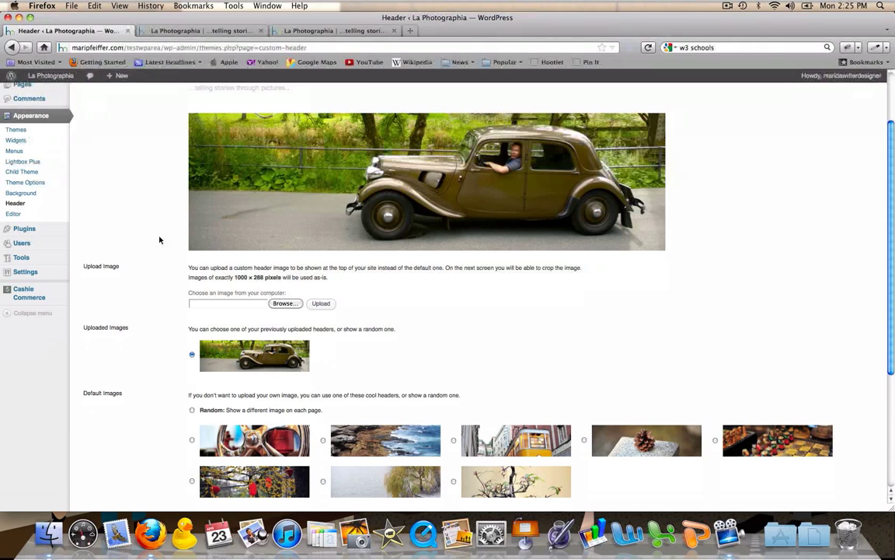
{"action": "scroll", "coordinate": [144, 261], "scroll_direction": "down", "scroll_amount": 2}
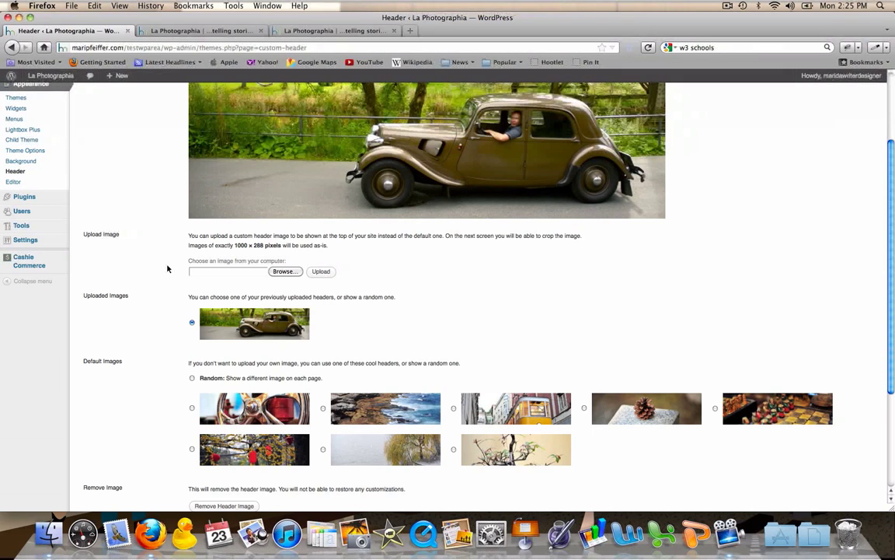
{"action": "scroll", "coordinate": [167, 268], "scroll_direction": "up", "scroll_amount": 3}
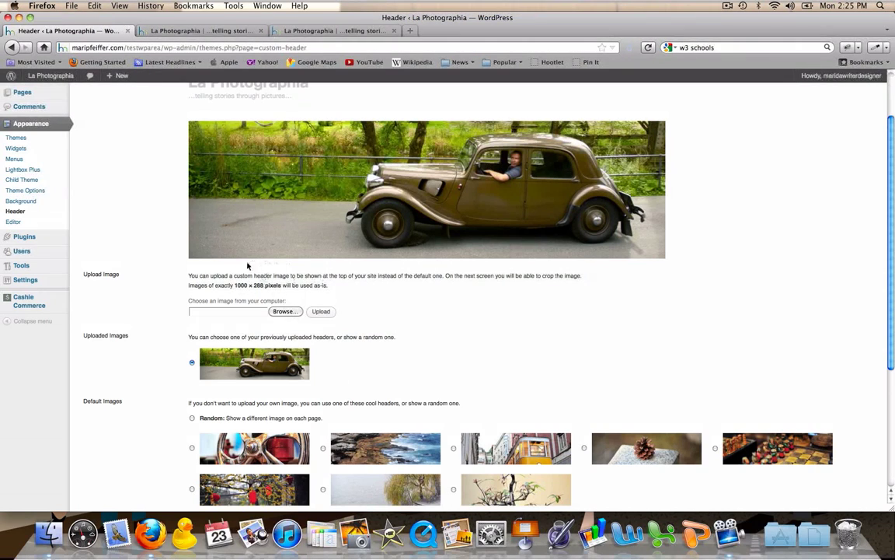
{"action": "scroll", "coordinate": [475, 323], "scroll_direction": "down", "scroll_amount": 2}
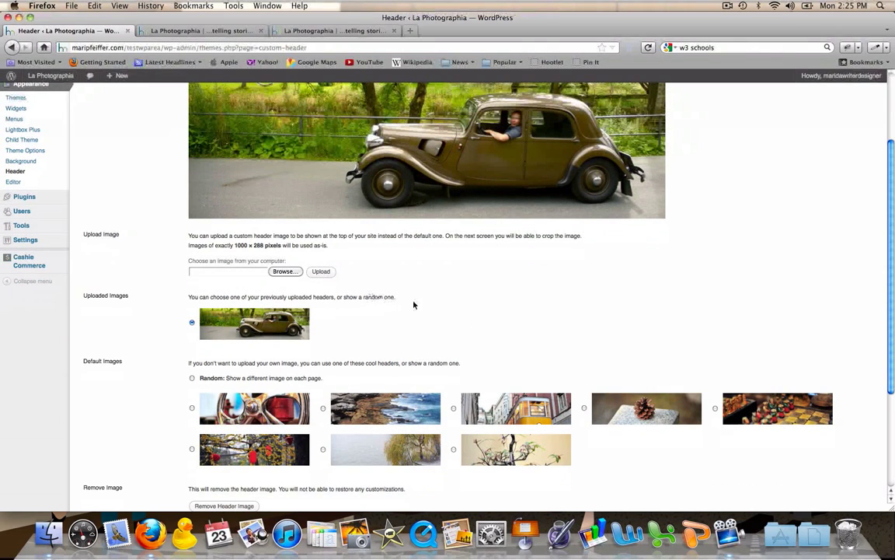
{"action": "scroll", "coordinate": [435, 308], "scroll_direction": "down", "scroll_amount": 3}
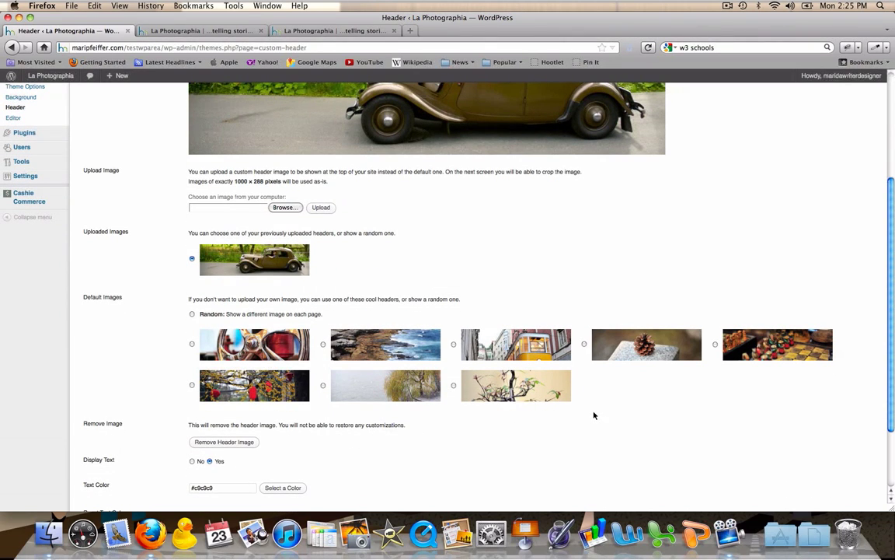
{"action": "scroll", "coordinate": [390, 167], "scroll_direction": "up", "scroll_amount": 8}
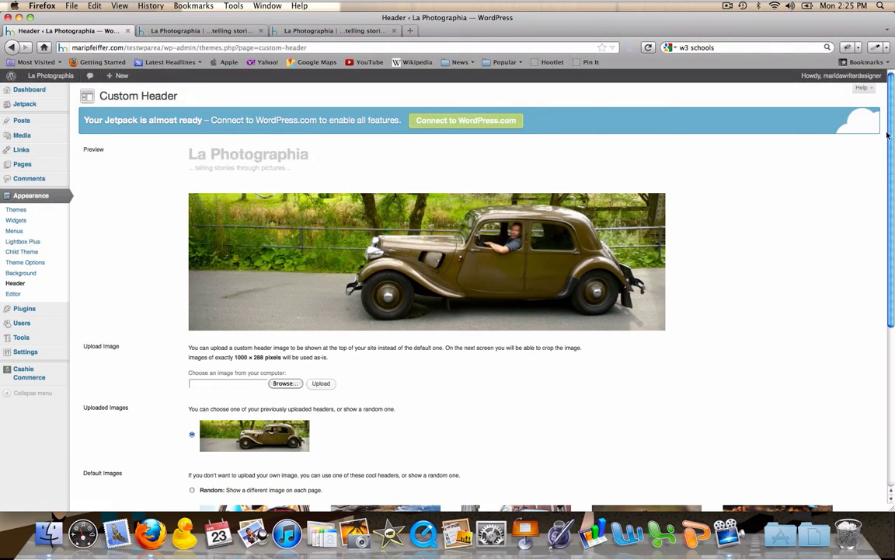
{"action": "scroll", "coordinate": [875, 210], "scroll_direction": "down", "scroll_amount": 10}
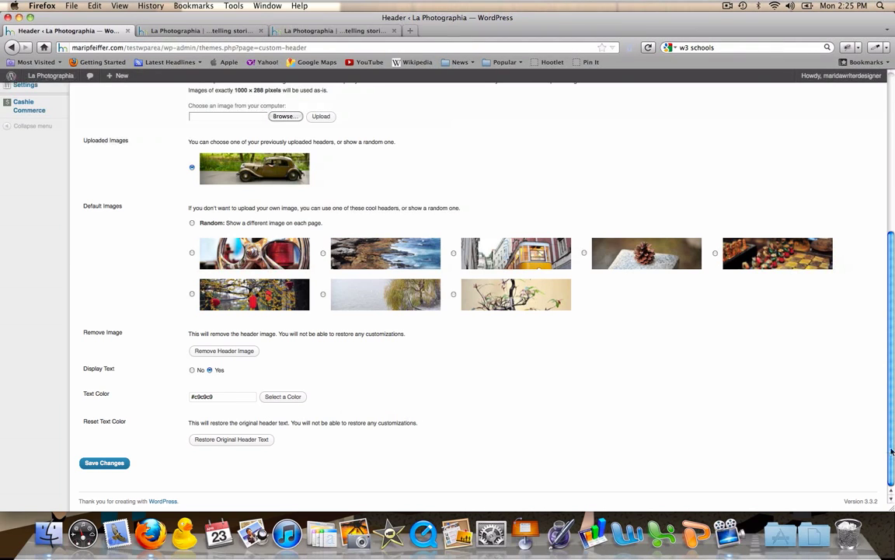
{"action": "scroll", "coordinate": [892, 361], "scroll_direction": "up", "scroll_amount": 5}
{"action": "scroll", "coordinate": [893, 362], "scroll_direction": "up", "scroll_amount": 3}
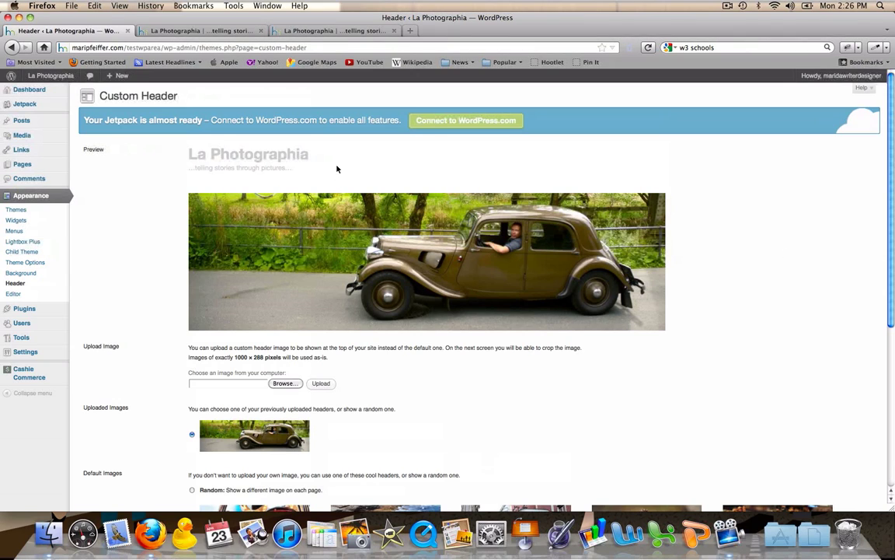
{"action": "left_click", "coordinate": [237, 32]}
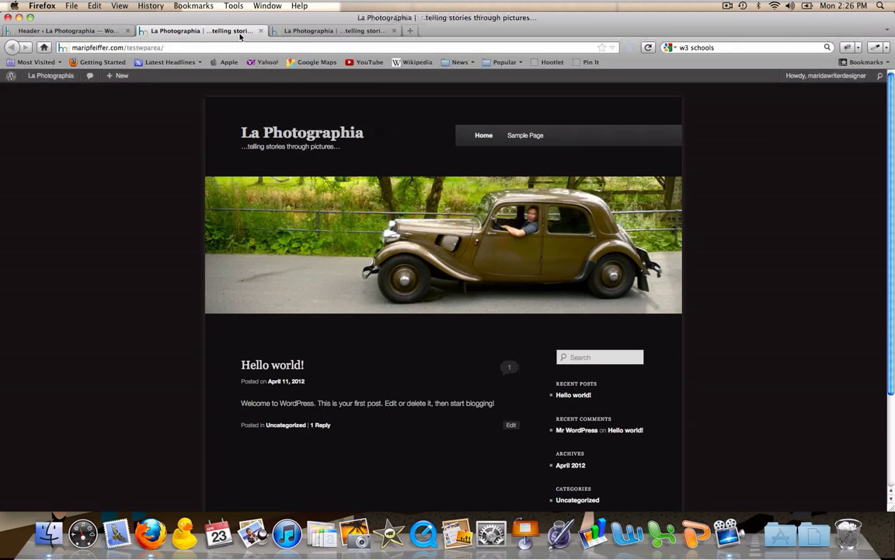
Compare the light pinecone-header site with the dark car-header version, ending on the light one
{"action": "left_click", "coordinate": [305, 32]}
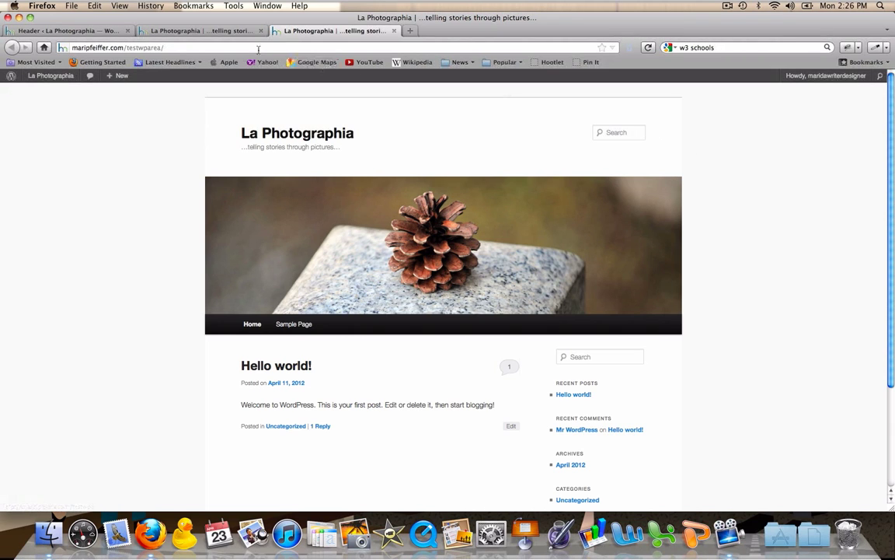
{"action": "left_click", "coordinate": [221, 30]}
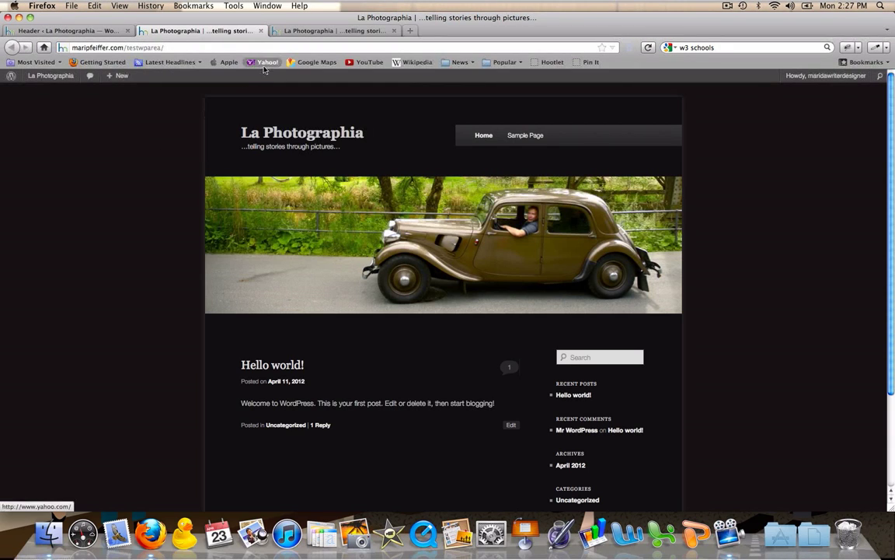
{"action": "left_click", "coordinate": [305, 32]}
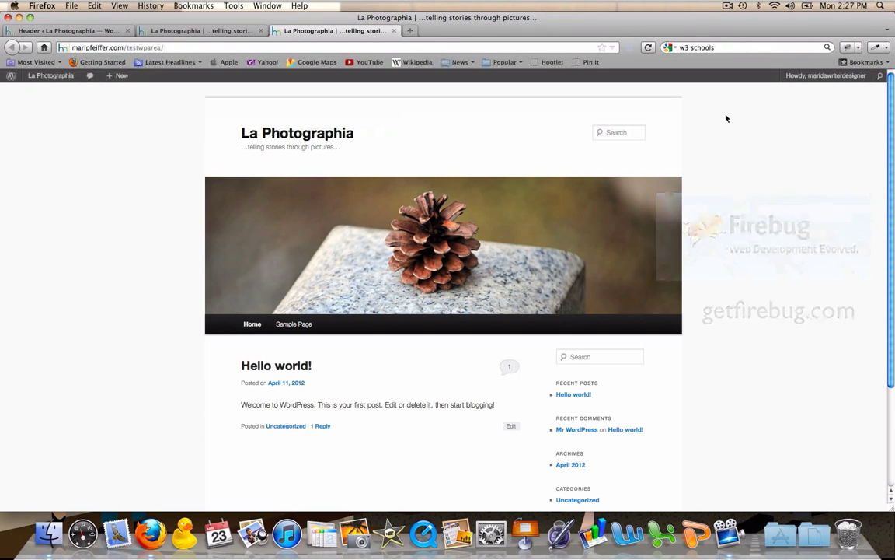
Inspect the site title link in Firebug to show its #site-title a rule
{"action": "left_click", "coordinate": [848, 48]}
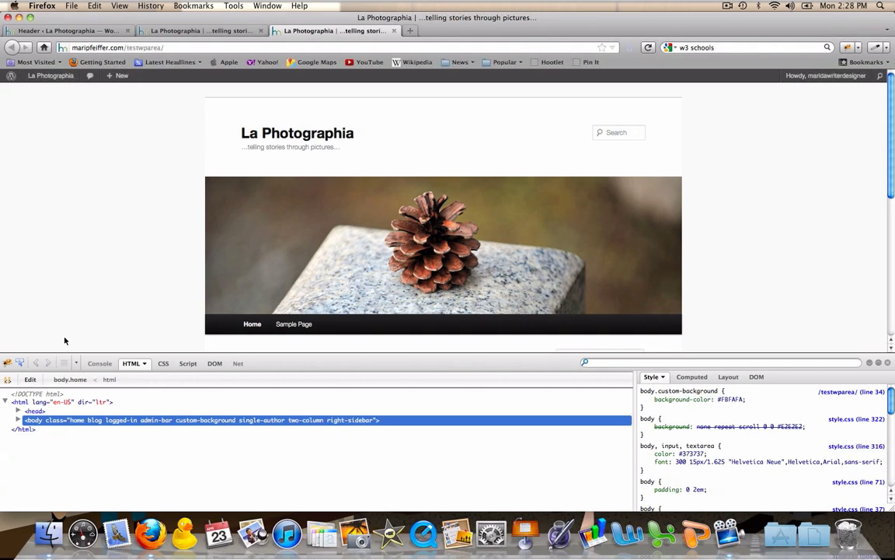
{"action": "left_click", "coordinate": [18, 363]}
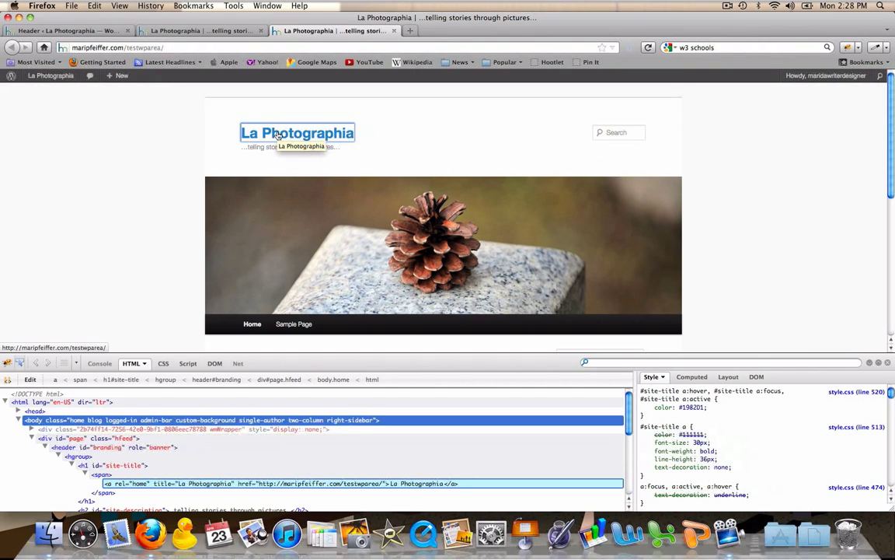
{"action": "left_click", "coordinate": [278, 134]}
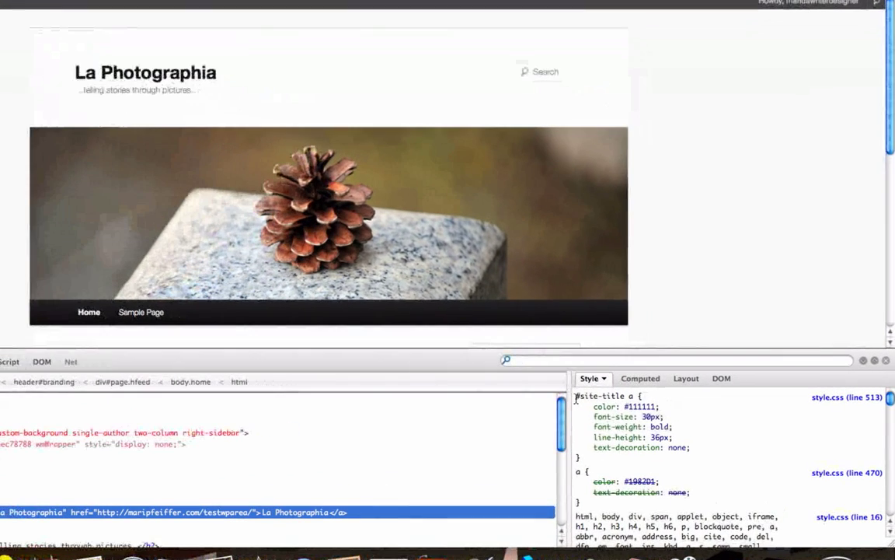
{"action": "mouse_move", "coordinate": [639, 407]}
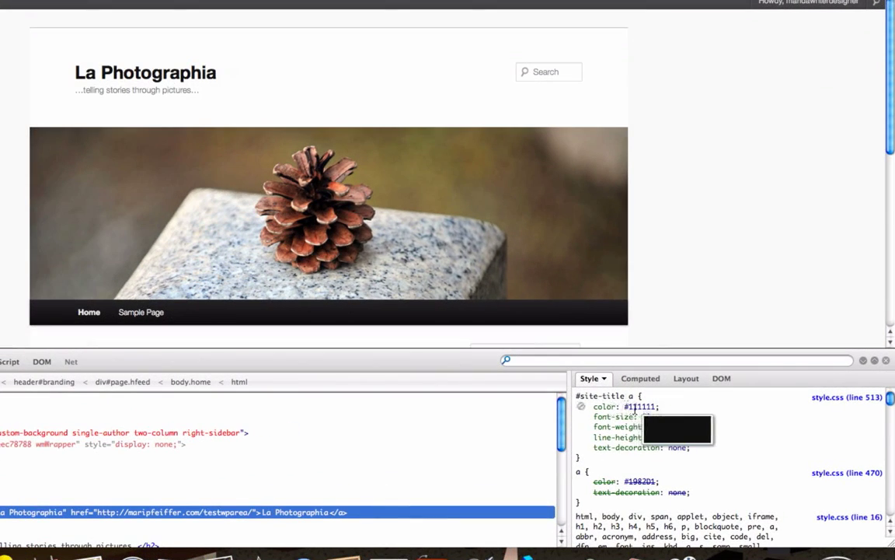
Add font-family: Georgia, Times New Roman, serif to the #site-title a rule
{"action": "left_click", "coordinate": [682, 448]}
{"action": "key", "text": "Return"}
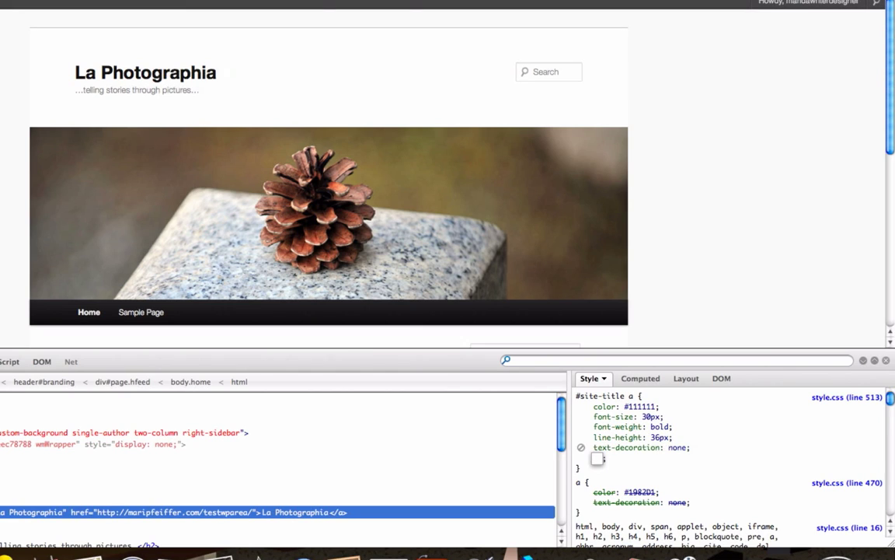
{"action": "type", "text": "font-family"}
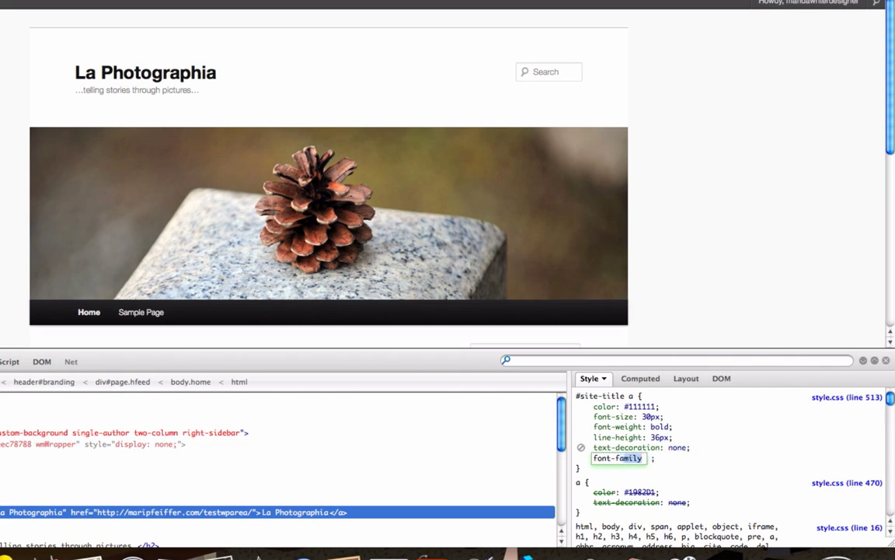
{"action": "key", "text": "Tab"}
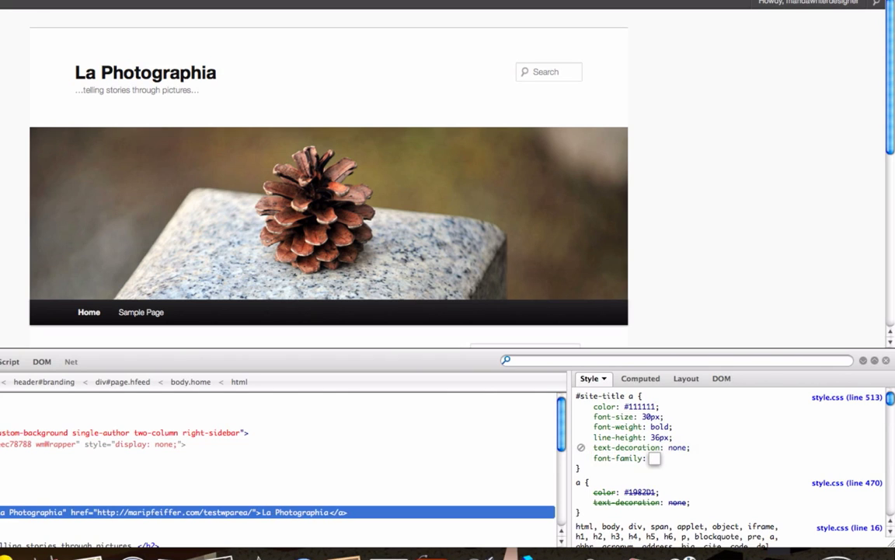
{"action": "type", "text": "Georgia"}
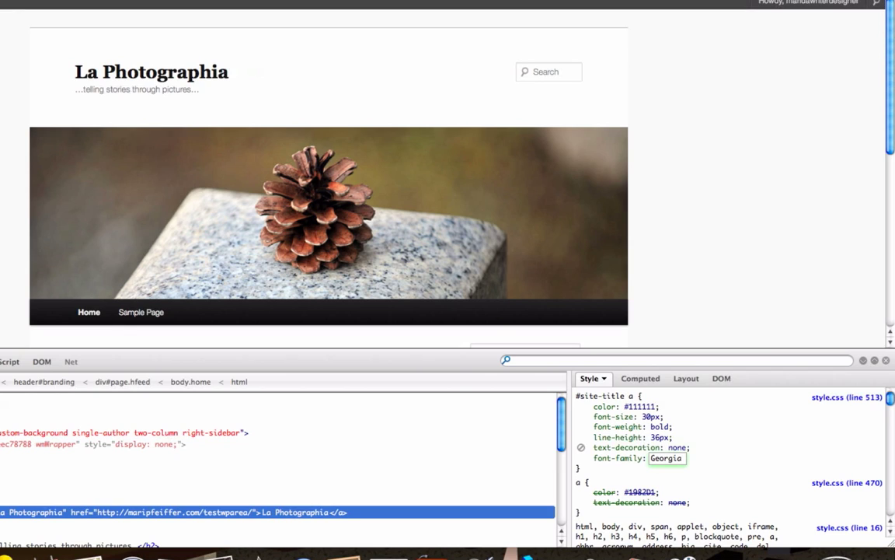
{"action": "type", "text": ","}
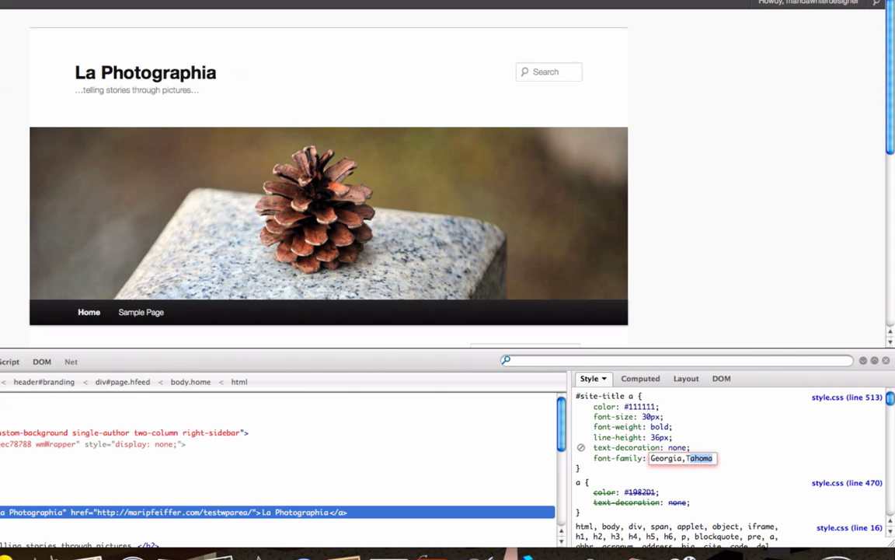
{"action": "type", "text": "Times "}
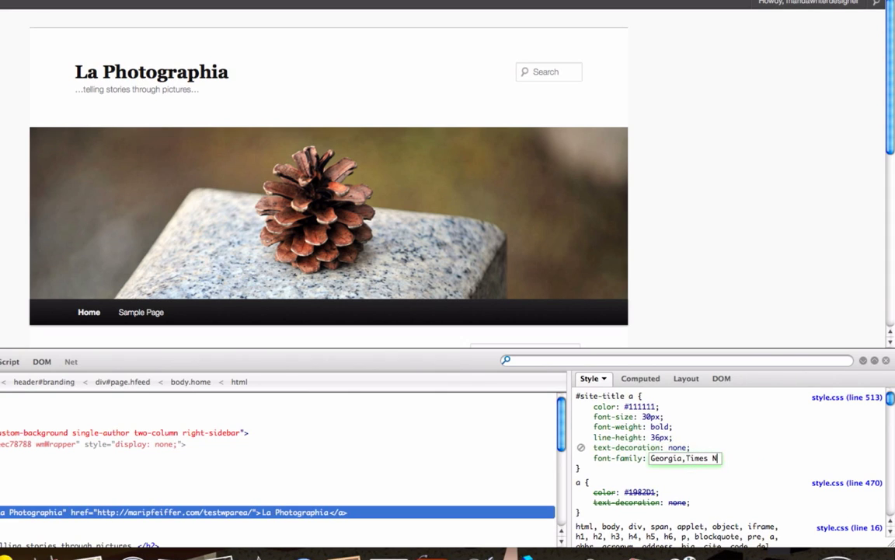
{"action": "type", "text": "New Roman, serif"}
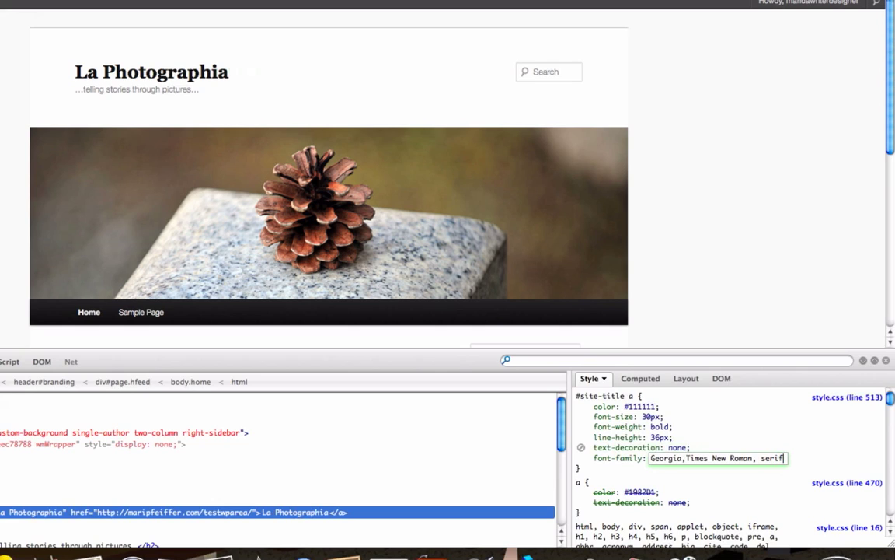
{"action": "key", "text": "Return"}
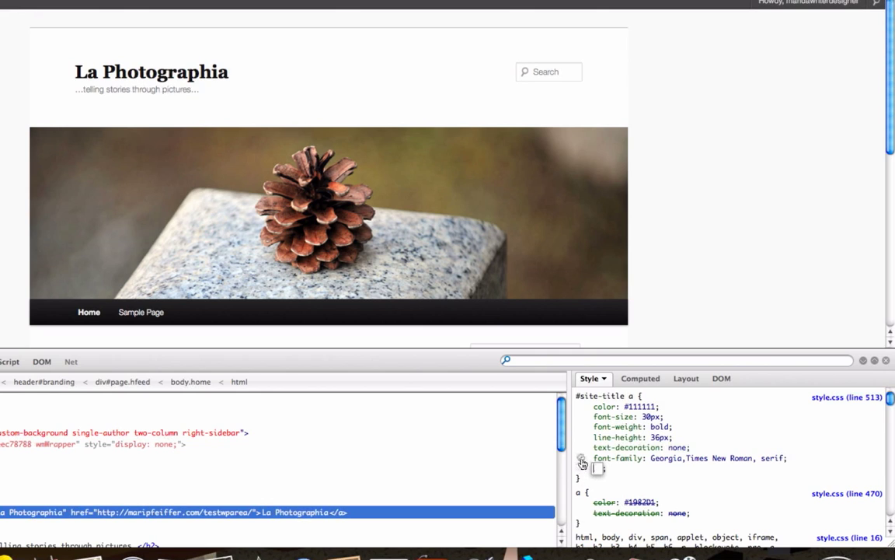
Toggle off the new font-family and copy the whole #site-title a rule
{"action": "left_click", "coordinate": [582, 461]}
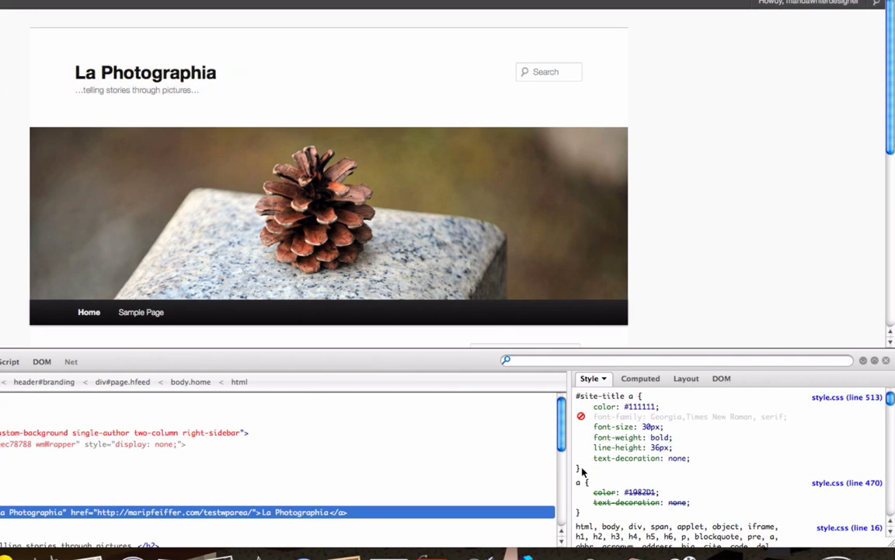
{"action": "left_click_drag", "start_coordinate": [582, 472], "coordinate": [576, 398]}
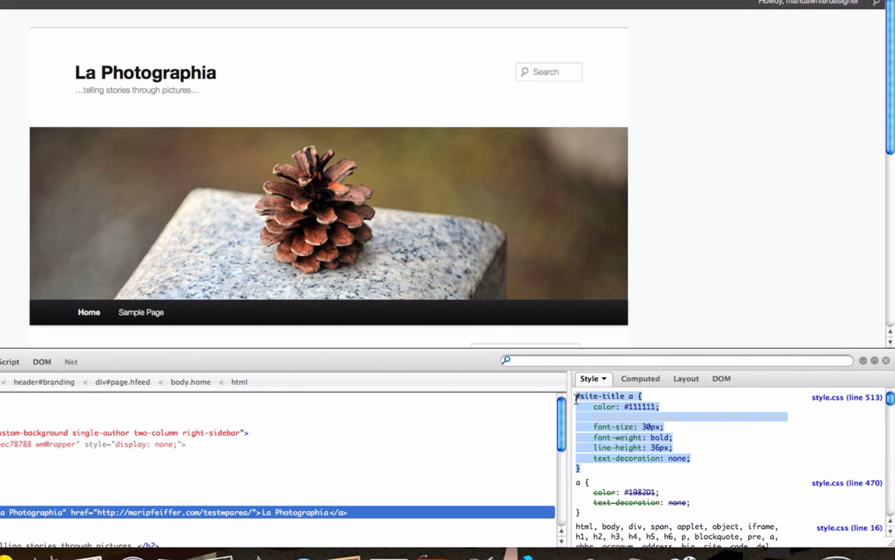
{"action": "right_click", "coordinate": [576, 398]}
{"action": "left_click", "coordinate": [593, 407]}
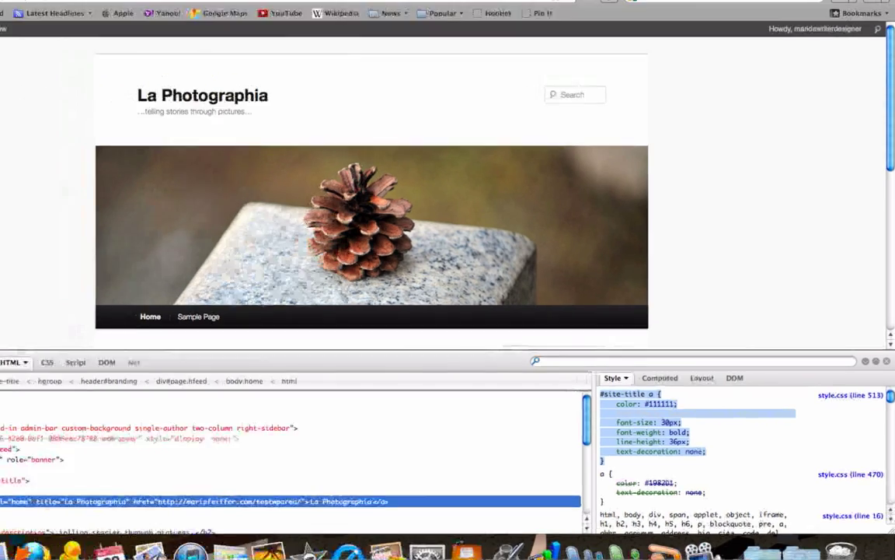
{"action": "left_click", "coordinate": [107, 32]}
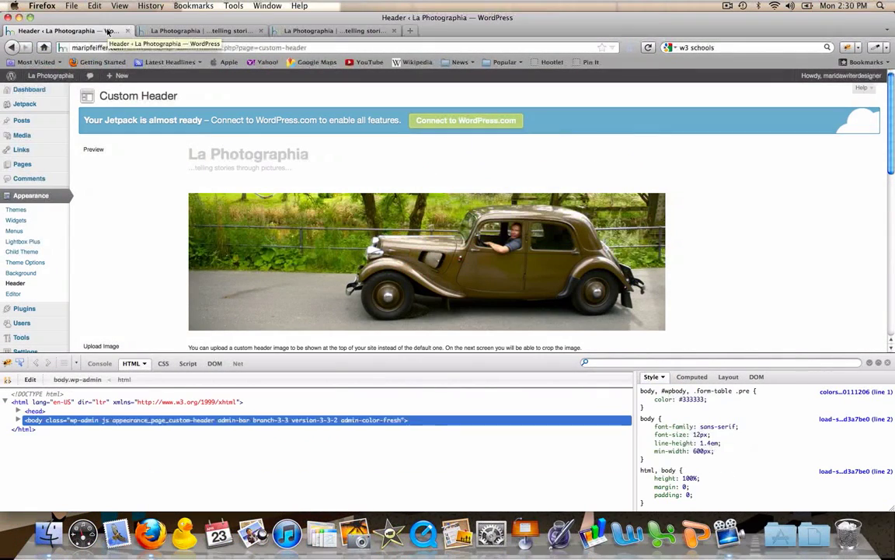
Save the TwentyEleven_Kid style.css with the Georgia serif #site-title a rule
{"action": "left_click", "coordinate": [13, 294]}
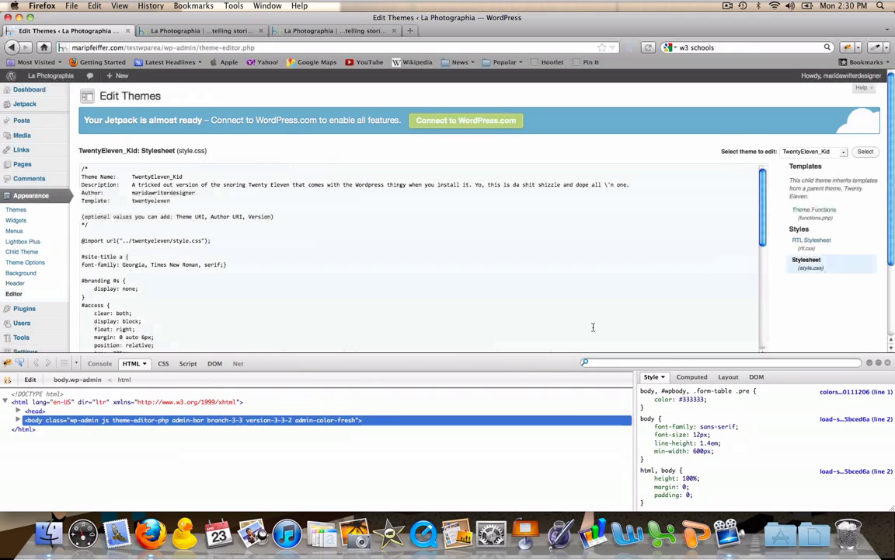
{"action": "key", "text": "F12"}
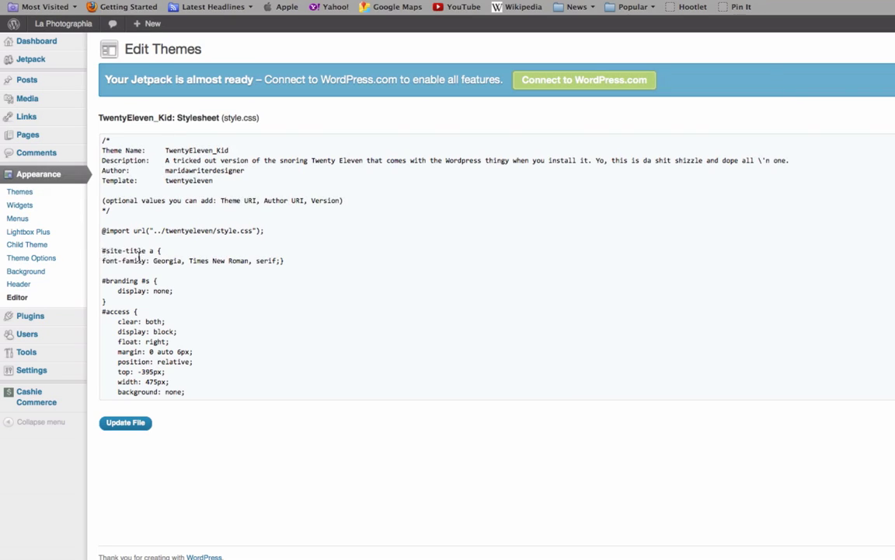
{"action": "left_click", "coordinate": [121, 424]}
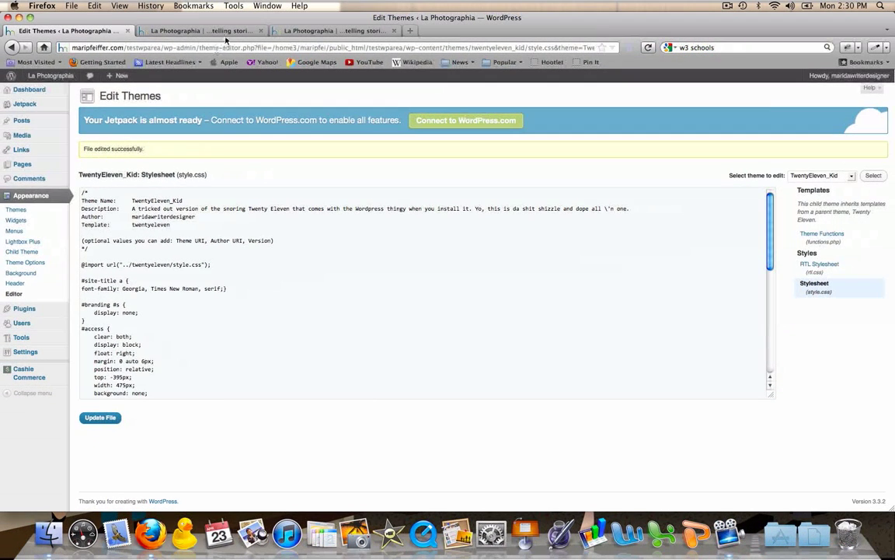
On the front page, inspect the header search box to reveal its #branding #s rule
{"action": "left_click", "coordinate": [302, 31]}
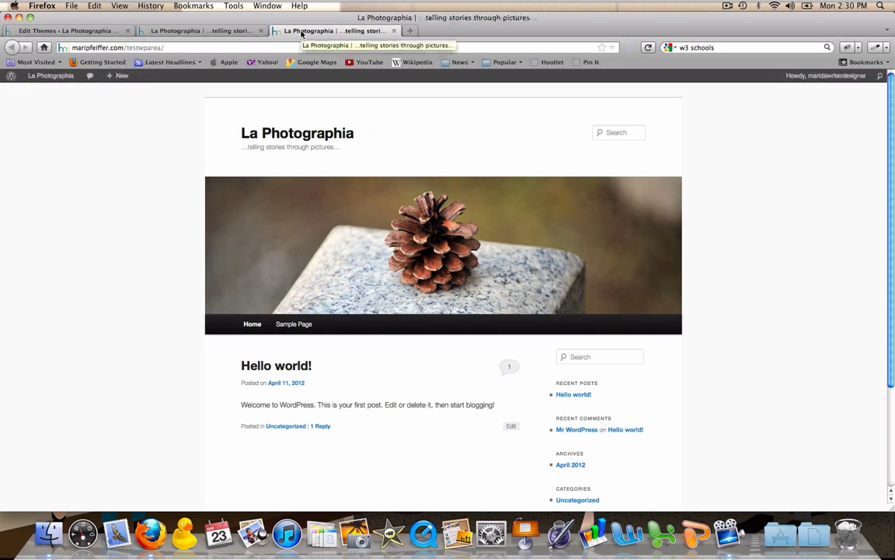
{"action": "left_click", "coordinate": [847, 48]}
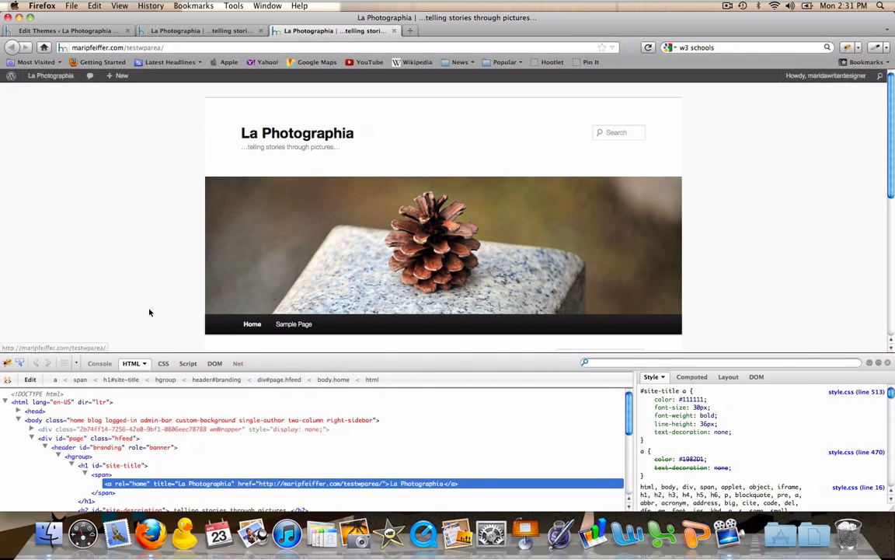
{"action": "left_click", "coordinate": [7, 362]}
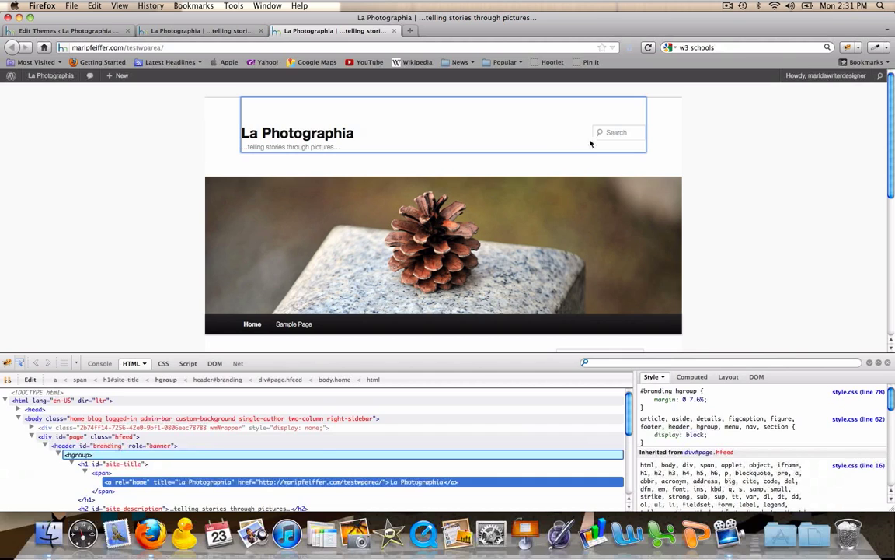
{"action": "left_click", "coordinate": [607, 133]}
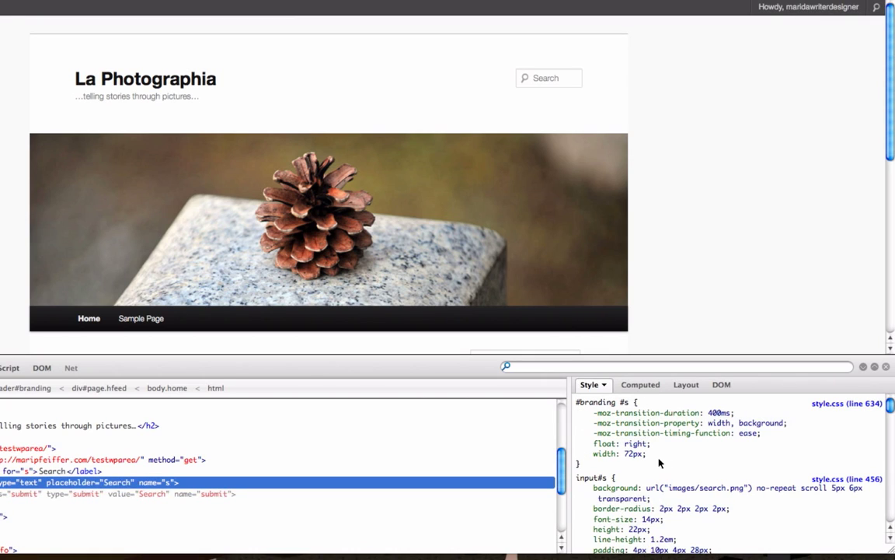
Add display: none to the #branding #s rule so the search box disappears
{"action": "left_click", "coordinate": [640, 454]}
{"action": "left_click", "coordinate": [644, 455]}
{"action": "key", "text": "Return"}
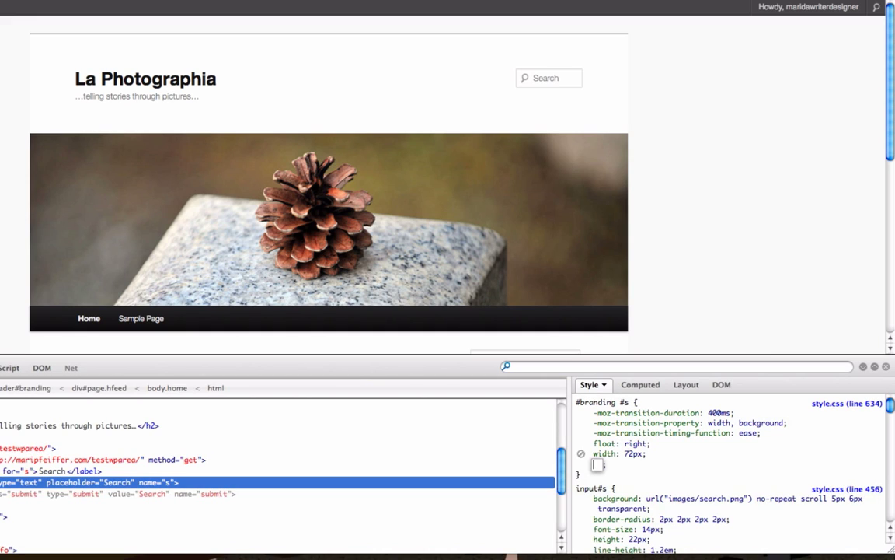
{"action": "type", "text": "display"}
{"action": "key", "text": "Right"}
{"action": "key", "text": "Tab"}
{"action": "type", "text": "none"}
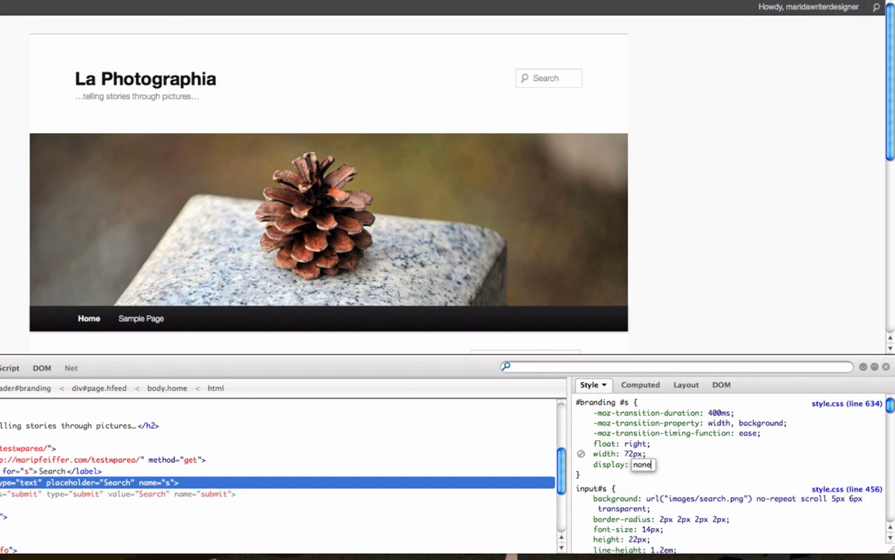
{"action": "key", "text": "Tab"}
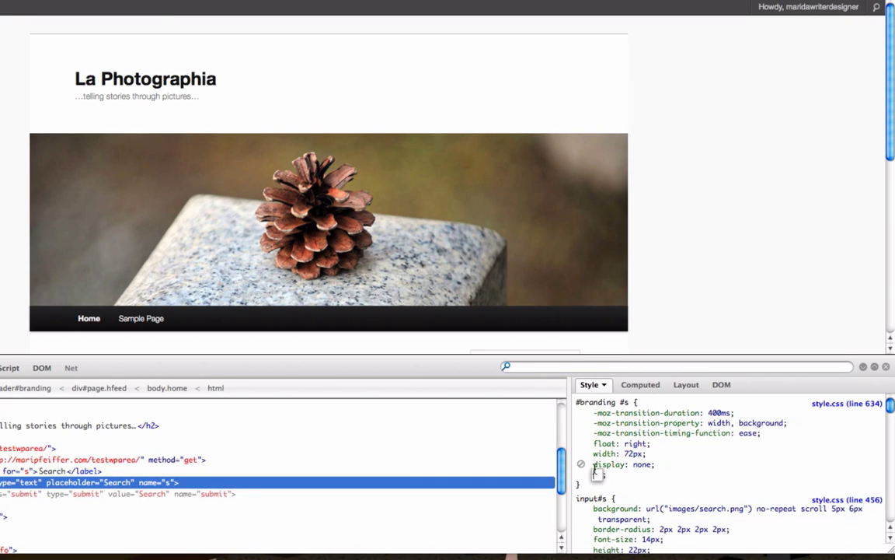
{"action": "left_click", "coordinate": [620, 477]}
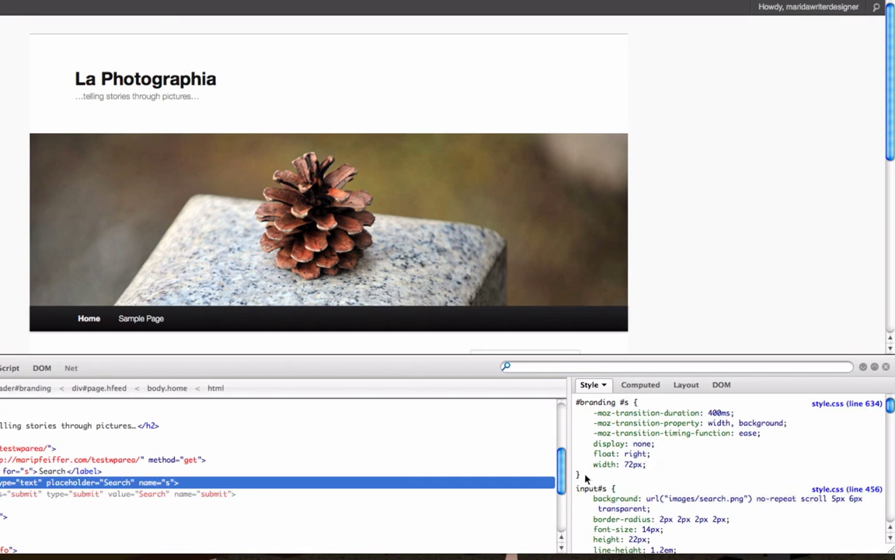
Copy the whole #branding #s rule and go back to the theme editor
{"action": "left_click_drag", "start_coordinate": [583, 475], "coordinate": [575, 400]}
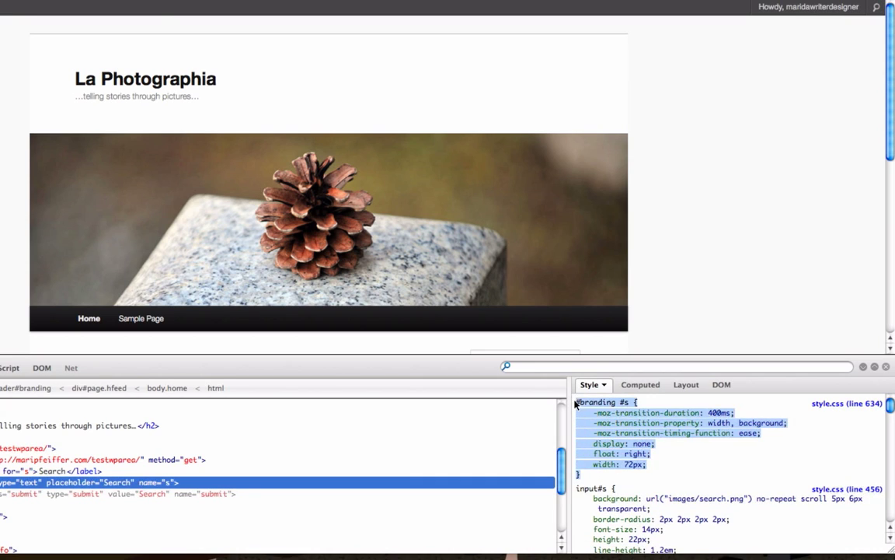
{"action": "right_click", "coordinate": [577, 400]}
{"action": "left_click", "coordinate": [596, 410]}
{"action": "key", "text": "ctrl+shift+Tab"}
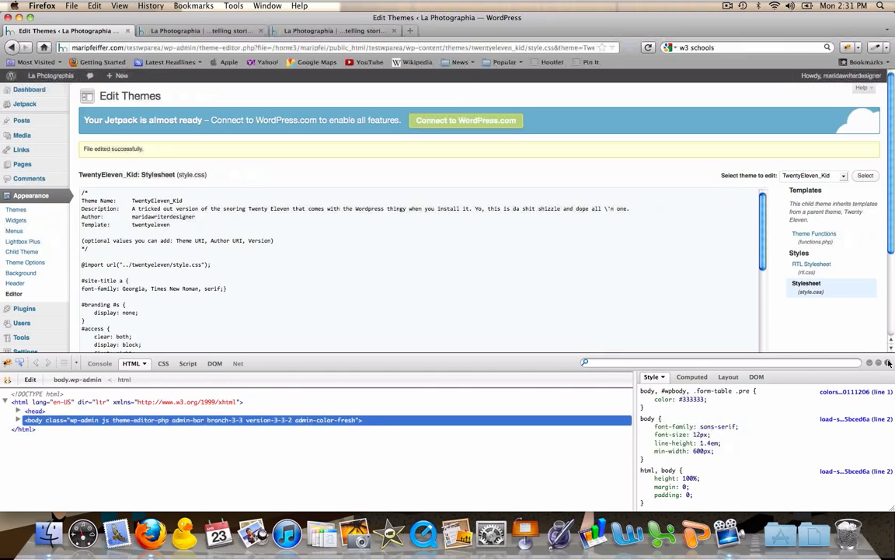
Close Firebug and switch to the site's front-page tab
{"action": "key", "text": "F12"}
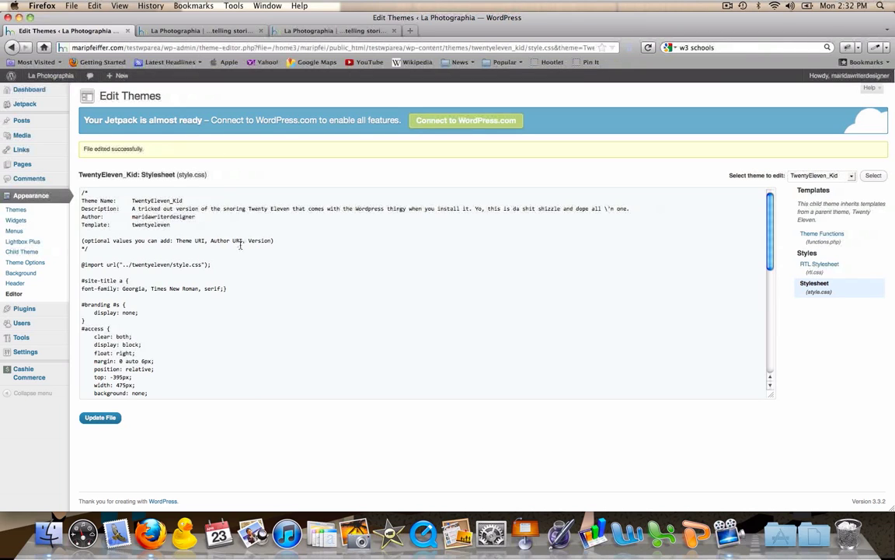
{"action": "left_click", "coordinate": [223, 31]}
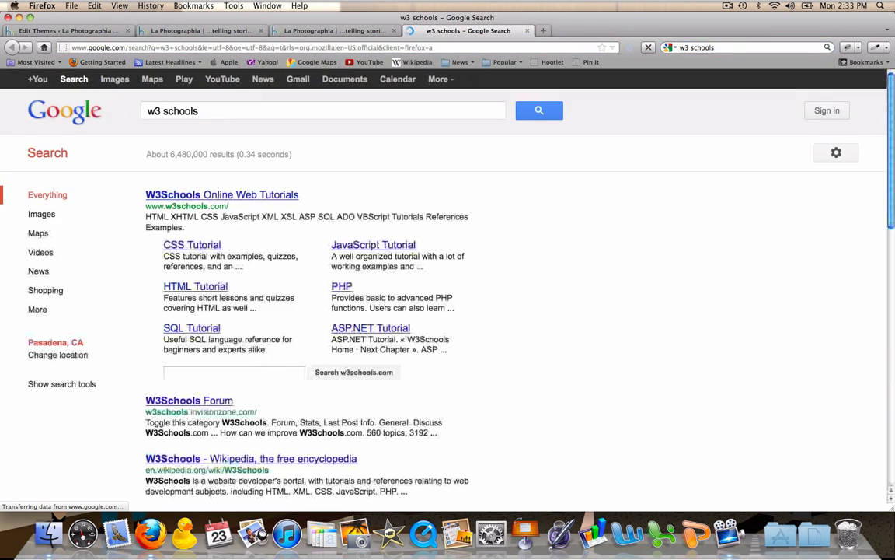
Go from the Google result to the W3Schools home page, then to its CSS tutorial
{"action": "left_click", "coordinate": [242, 198]}
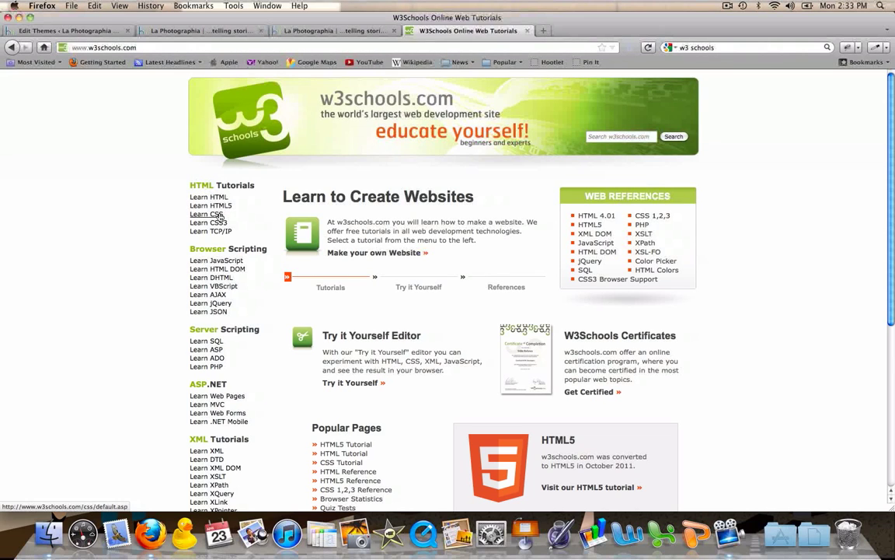
{"action": "left_click", "coordinate": [220, 215]}
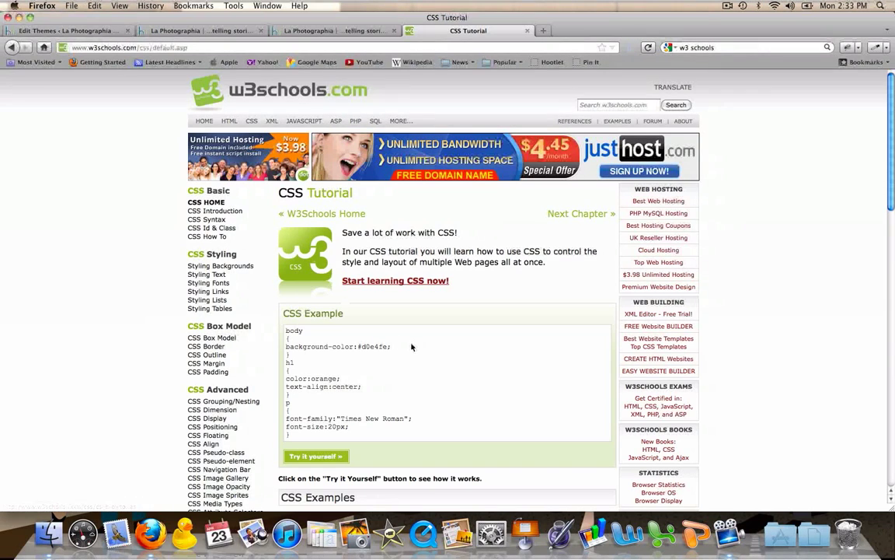
{"action": "scroll", "coordinate": [458, 342], "scroll_direction": "down", "scroll_amount": 3}
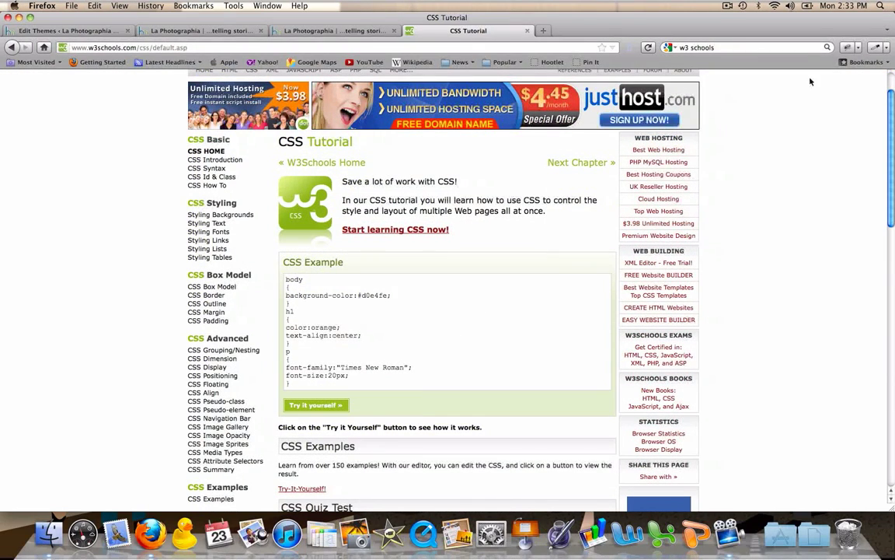
{"action": "left_click", "coordinate": [847, 49]}
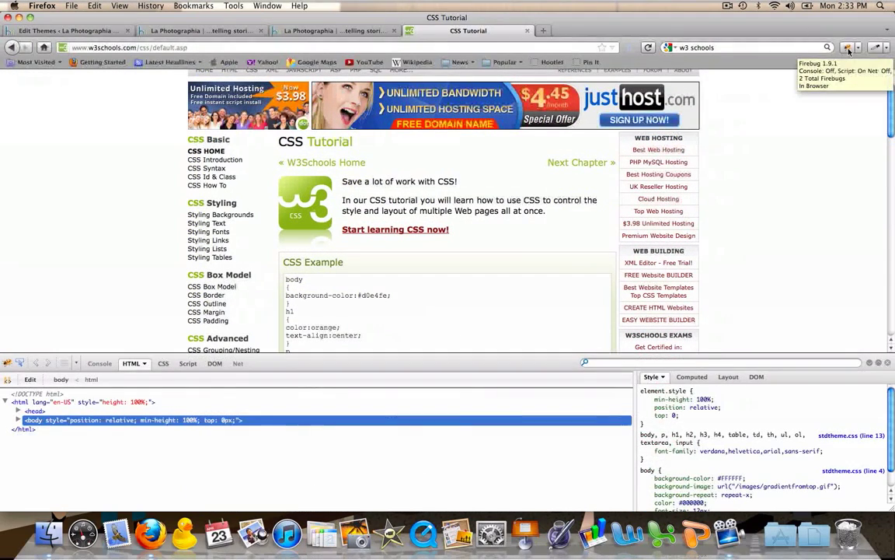
{"action": "left_click", "coordinate": [848, 48]}
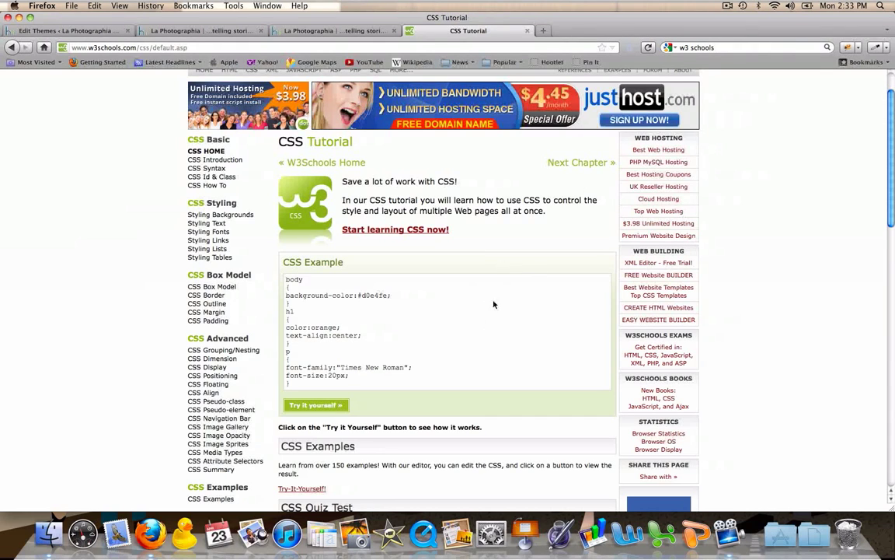
{"action": "scroll", "coordinate": [539, 300], "scroll_direction": "up", "scroll_amount": 2}
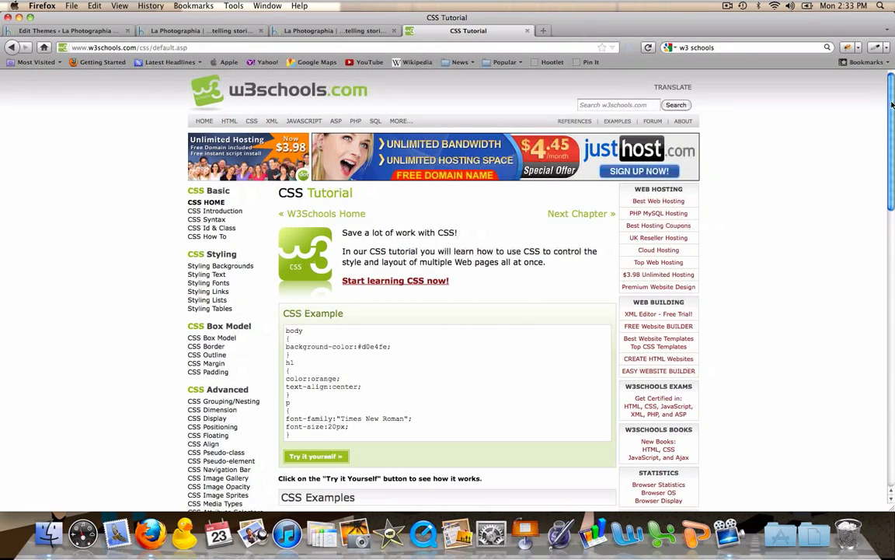
{"action": "left_click_drag", "start_coordinate": [893, 103], "coordinate": [883, 132]}
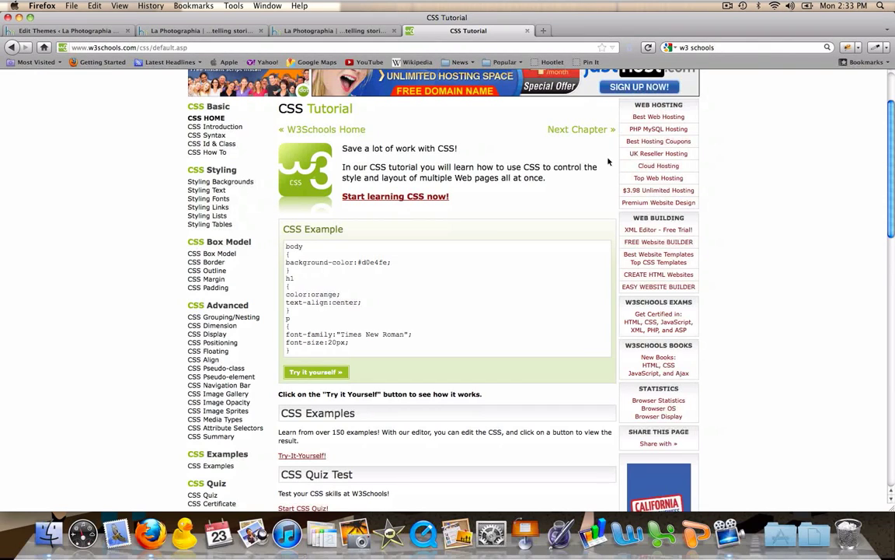
Switch back to the La Photographia tab showing the dark front page and vintage car header
{"action": "left_click", "coordinate": [221, 31]}
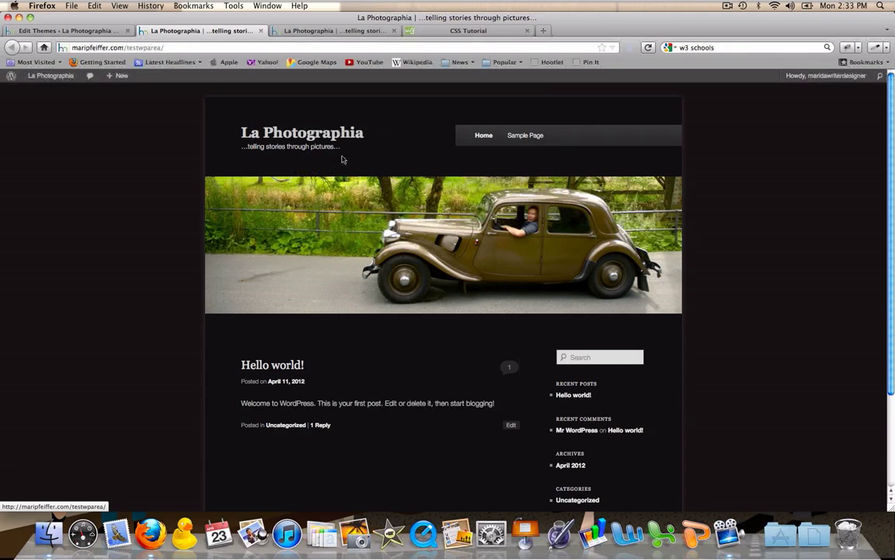